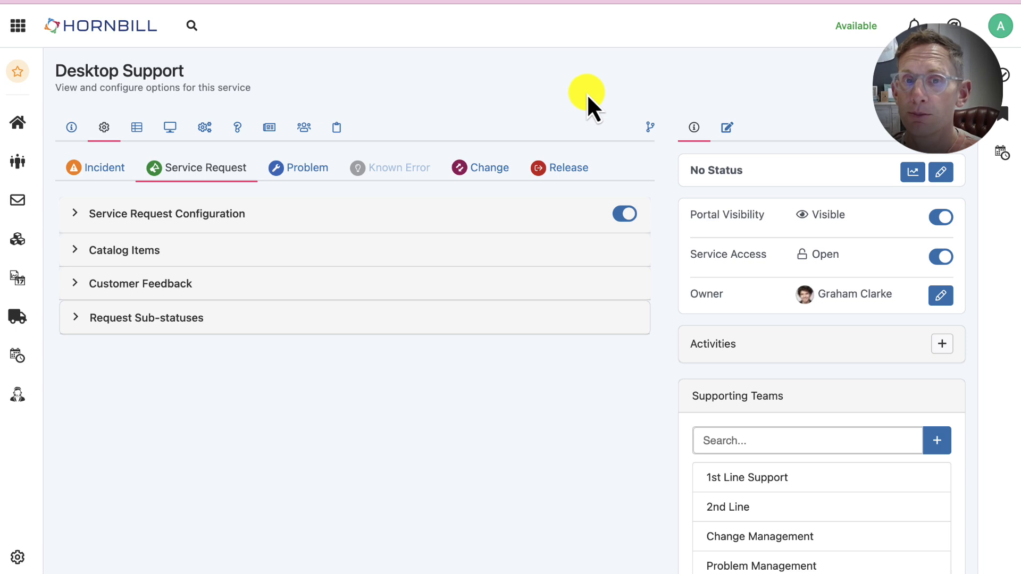
Review the Service Request configuration and request sub-statuses of the Desktop Support service
triple_click(117, 72)
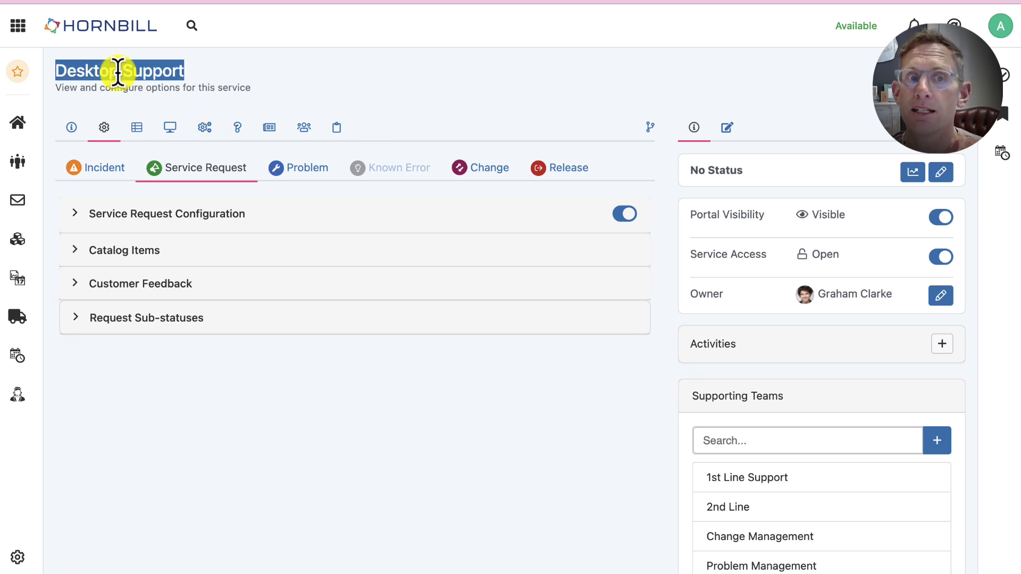
click(199, 65)
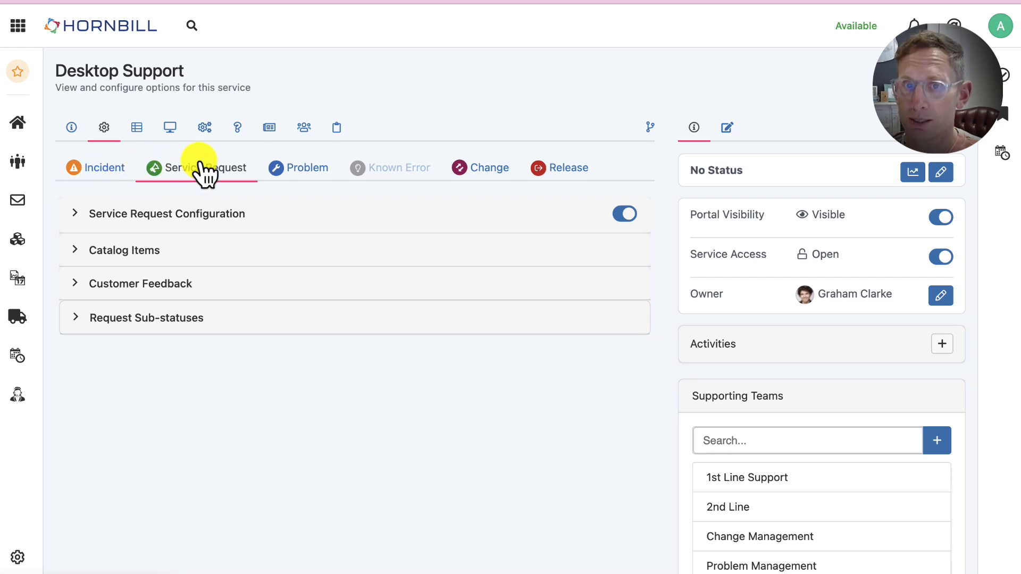
click(239, 223)
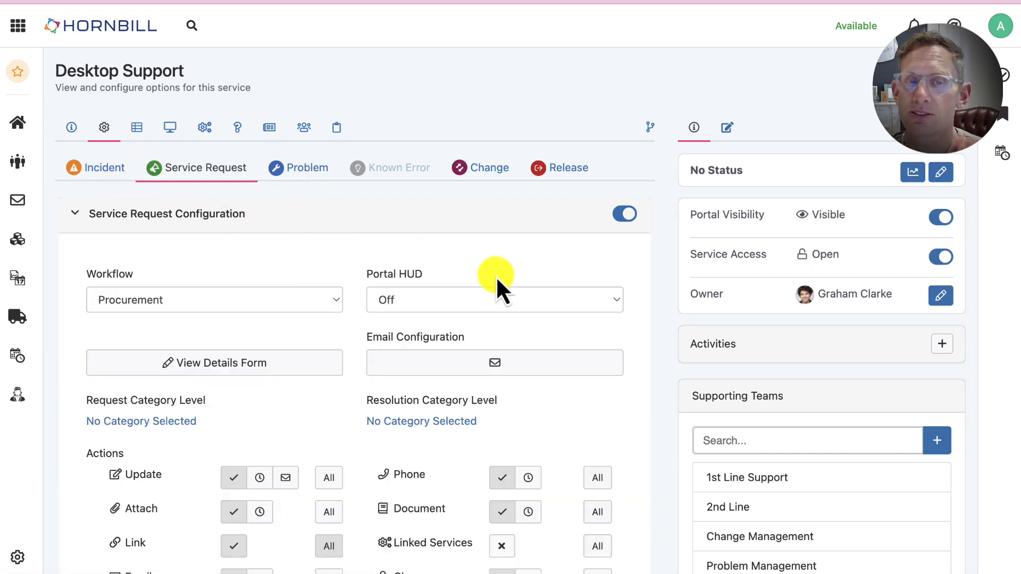
scroll(498, 278, down, 7)
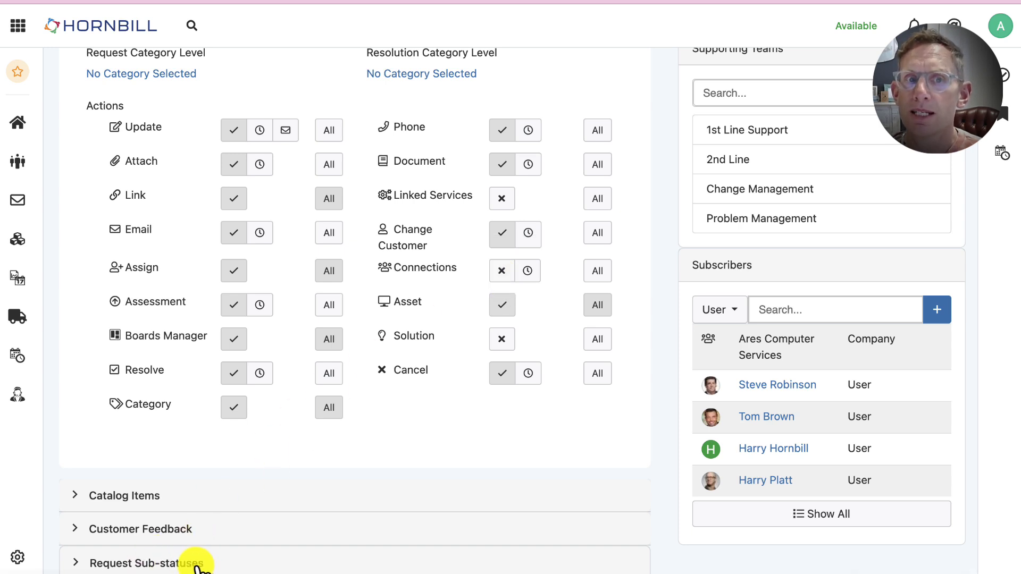
click(147, 563)
scroll(197, 568, down, 7)
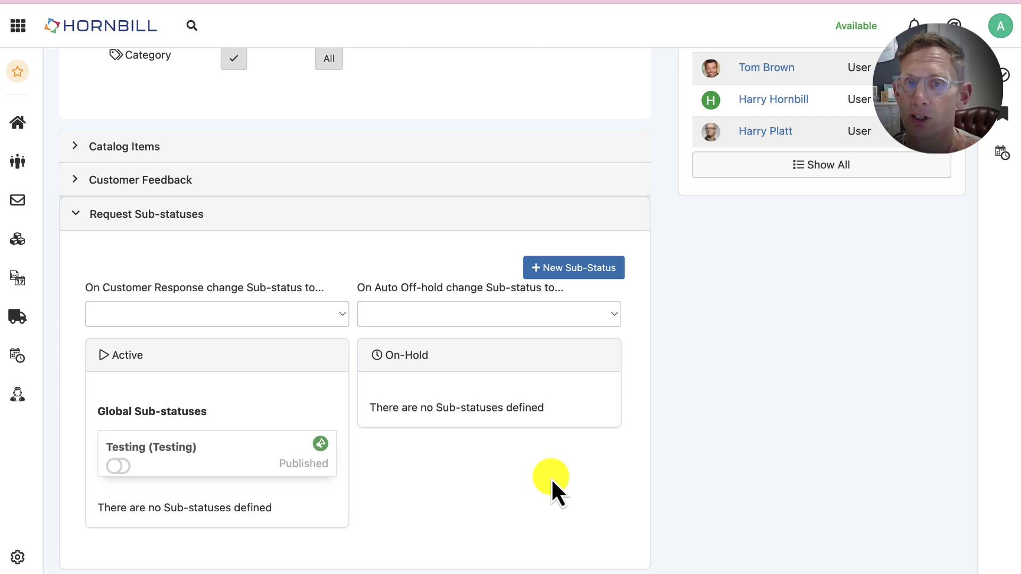
scroll(550, 477, up, 10)
Open the request sub-statuses for the Incident request type of the Desktop Support service
click(102, 168)
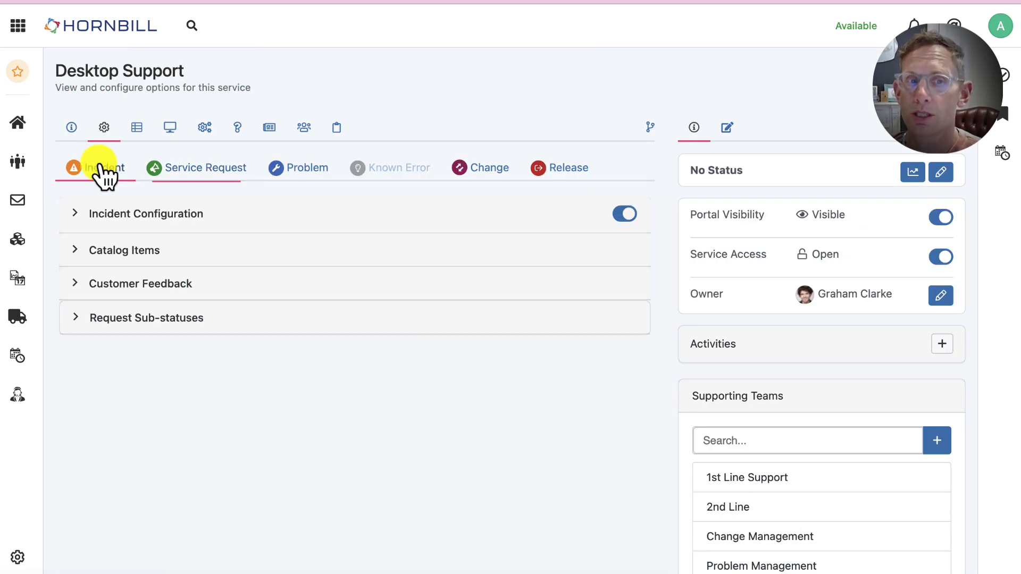
click(133, 317)
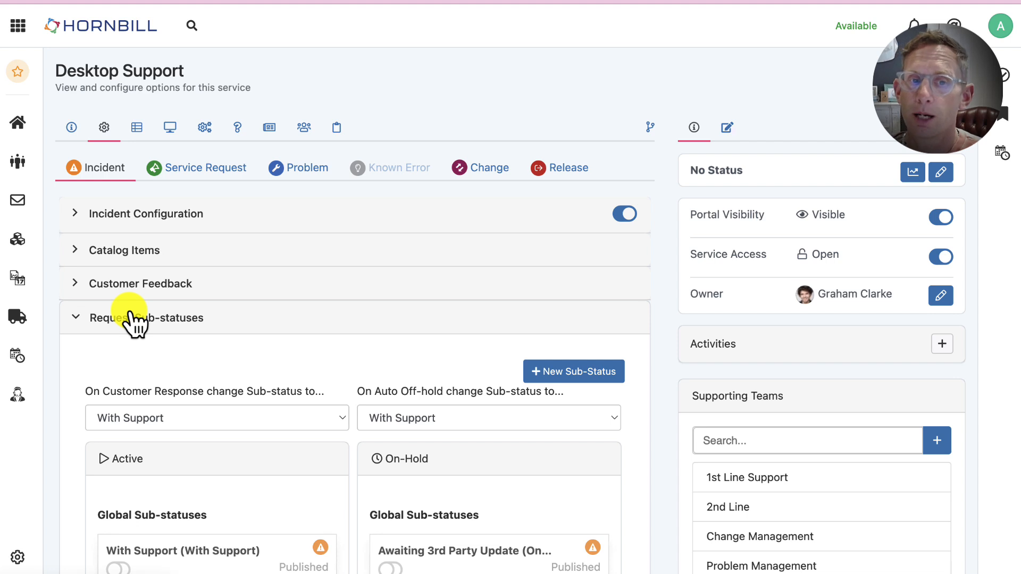
scroll(133, 319, down, 2)
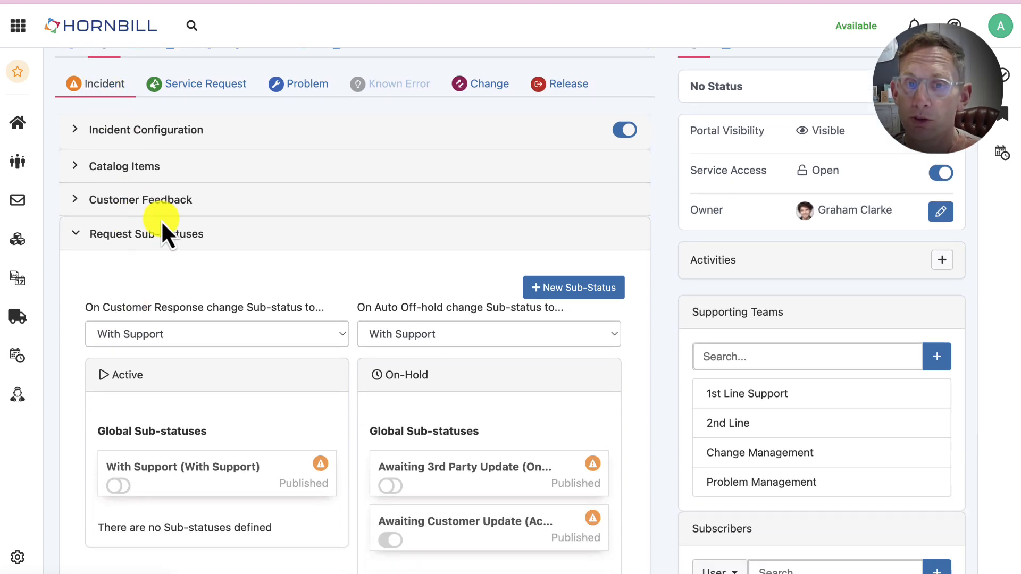
scroll(239, 276, down, 3)
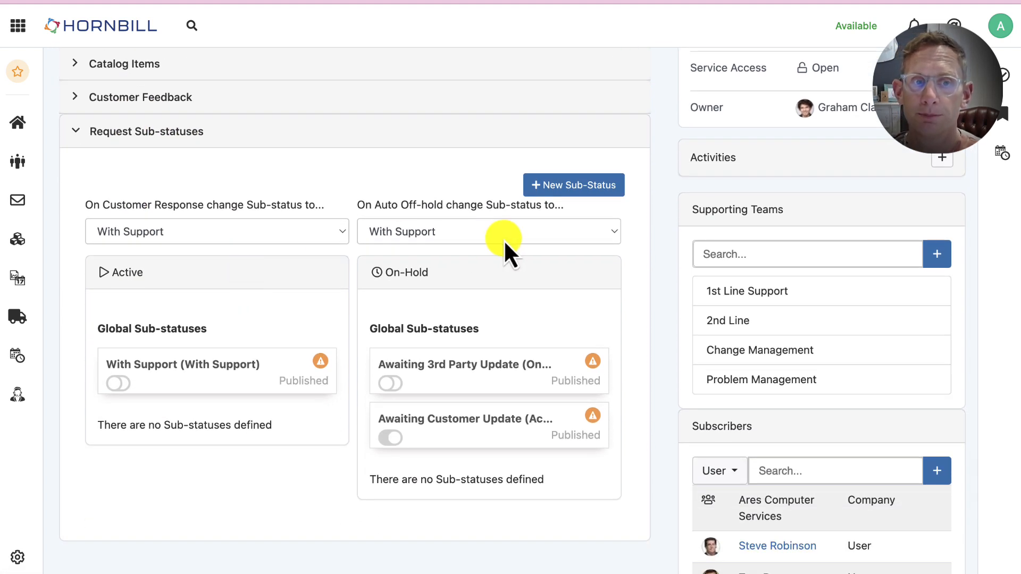
Start a new Incident sub-status named "Under investigation" with the alternative customer label "Support is looking into your request."
click(588, 190)
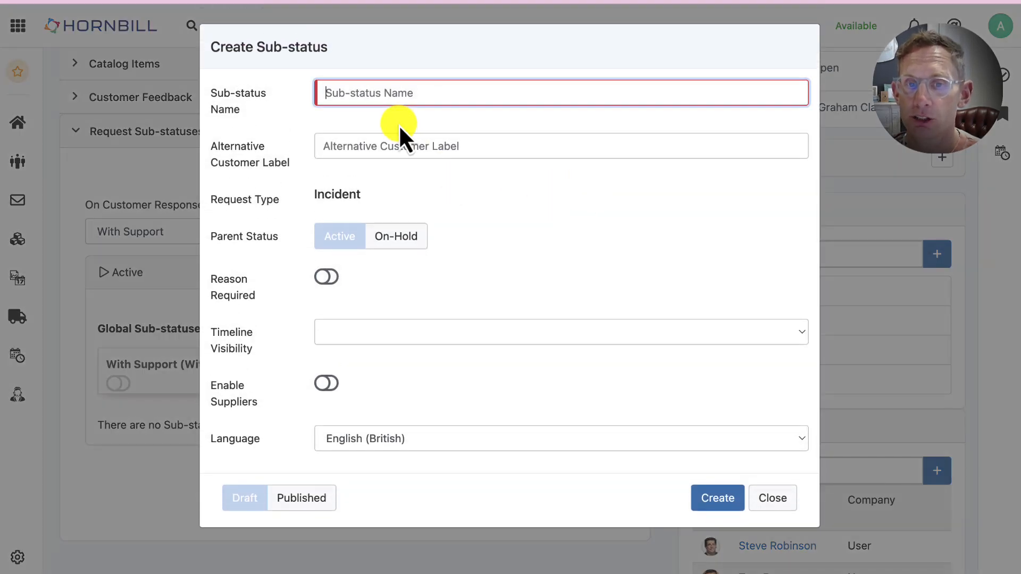
click(366, 95)
text(Under i)
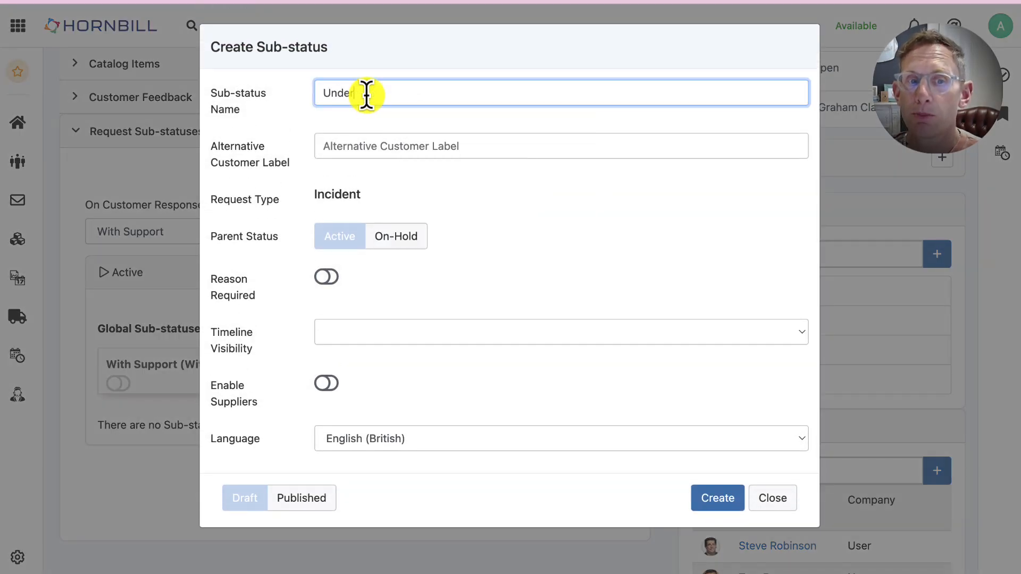
text(nvestigation)
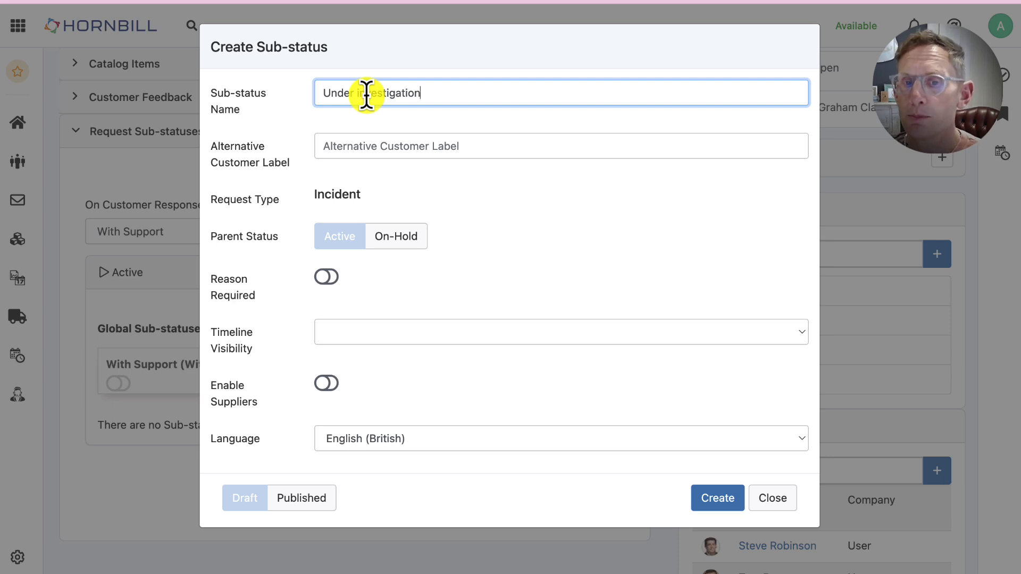
click(340, 148)
text(Support is looking into your request.)
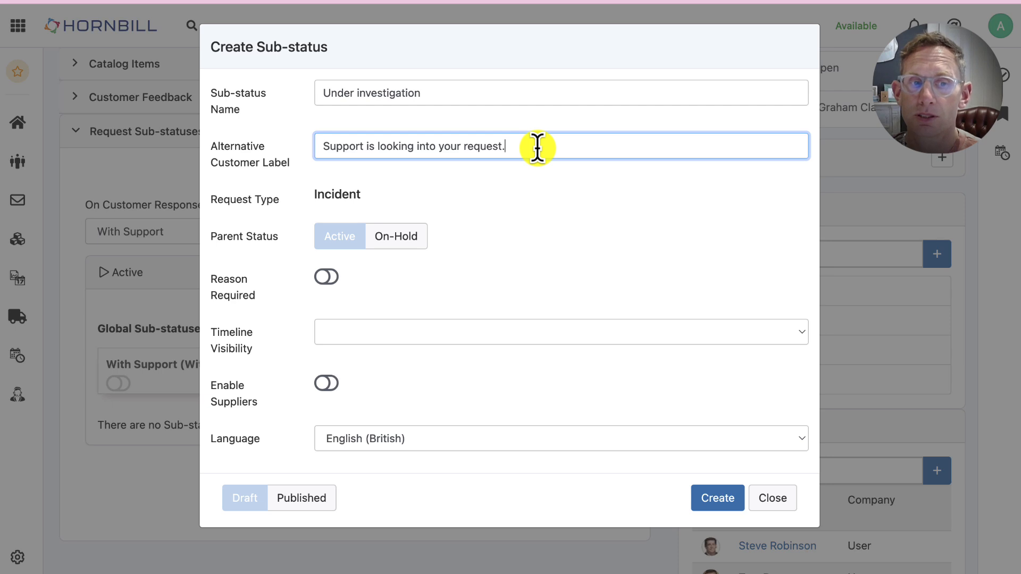
click(580, 198)
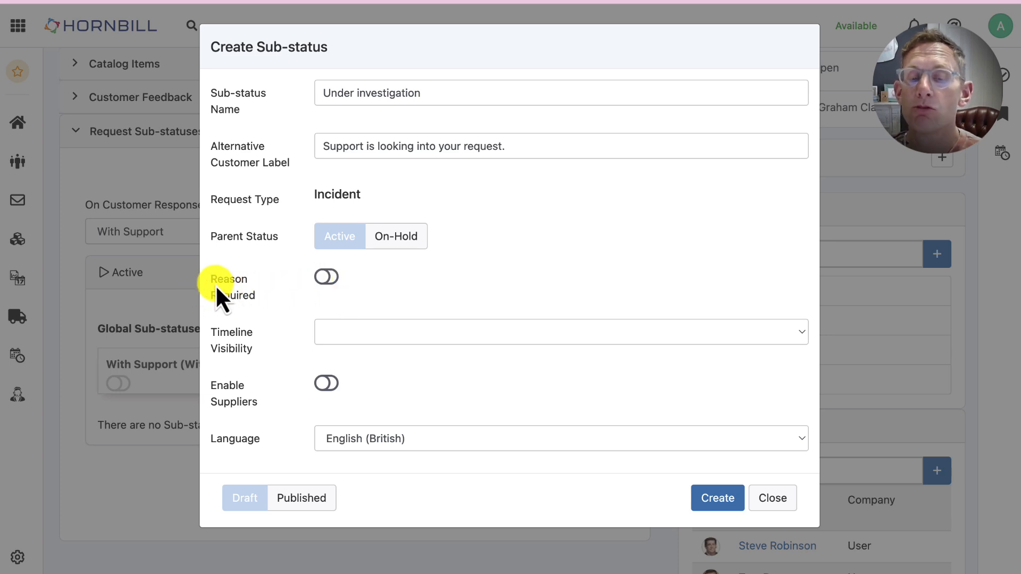
Set the sub-status's timeline visibility to Customer, then create it as Published
drag(211, 278, 262, 298)
click(266, 298)
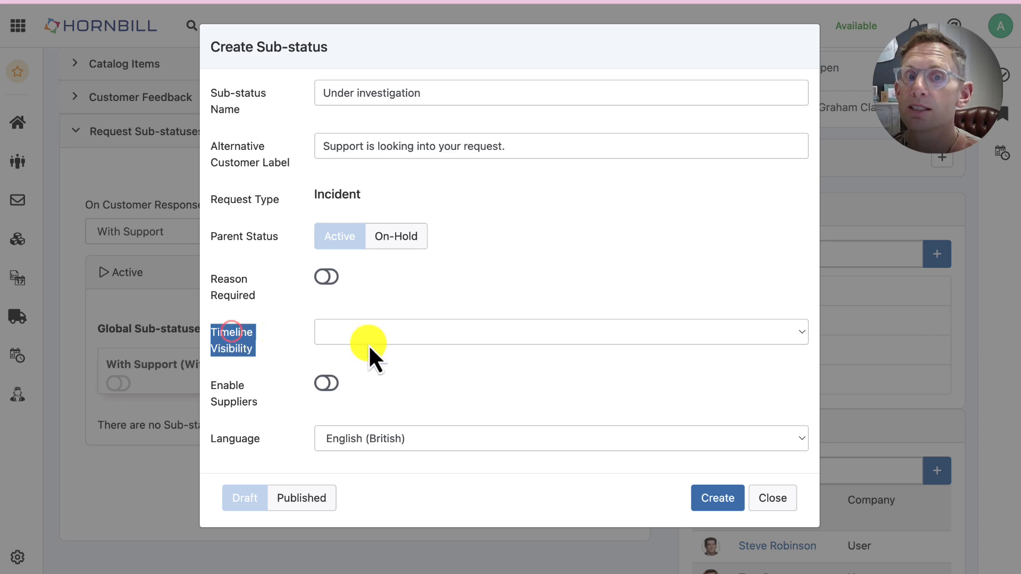
click(390, 340)
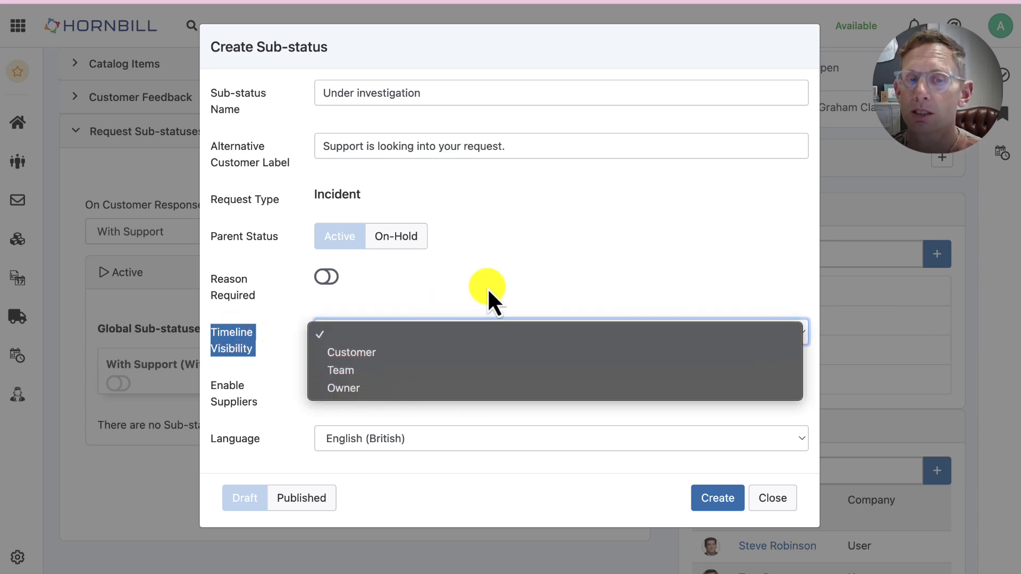
click(380, 351)
click(393, 353)
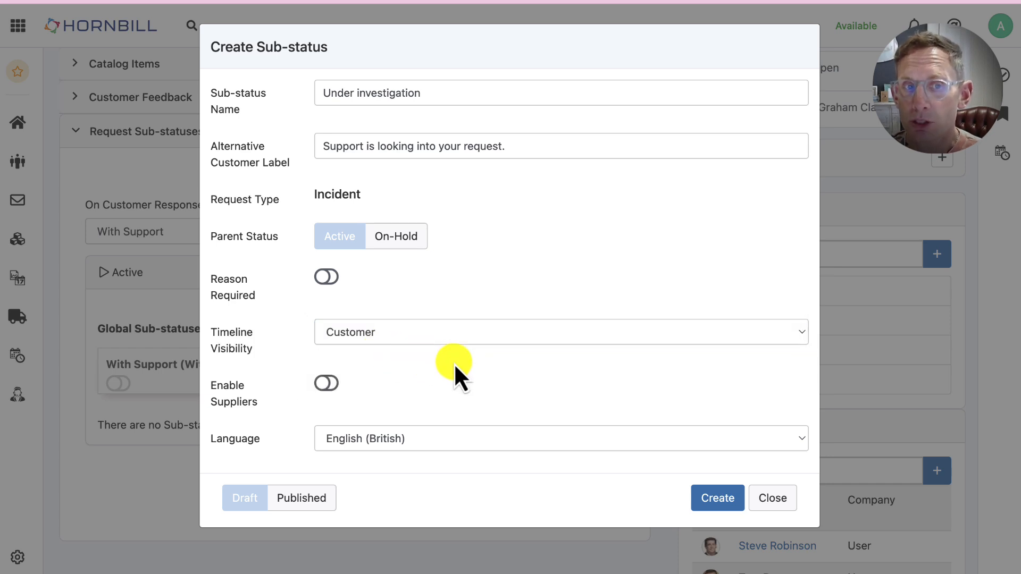
click(213, 387)
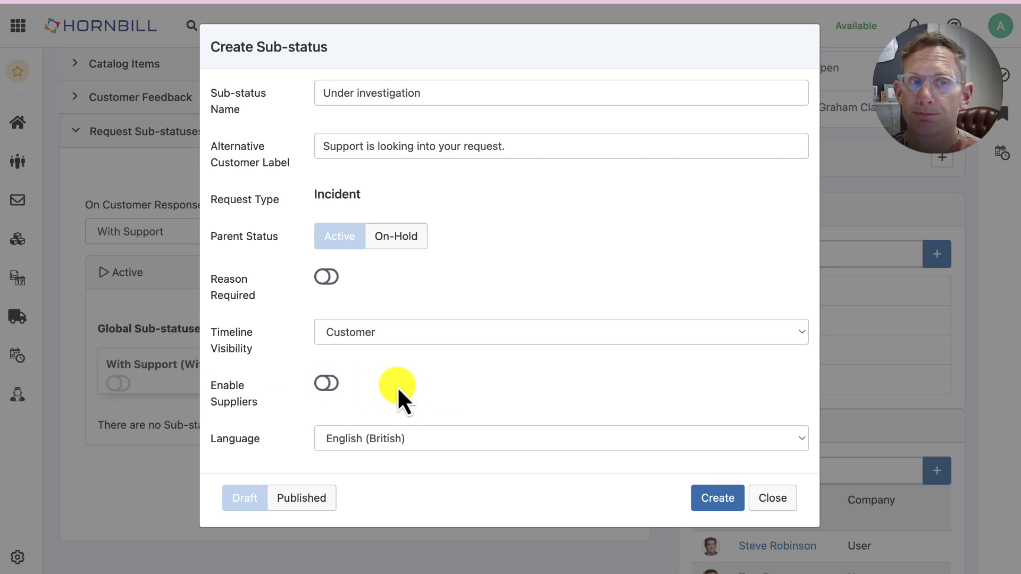
click(323, 503)
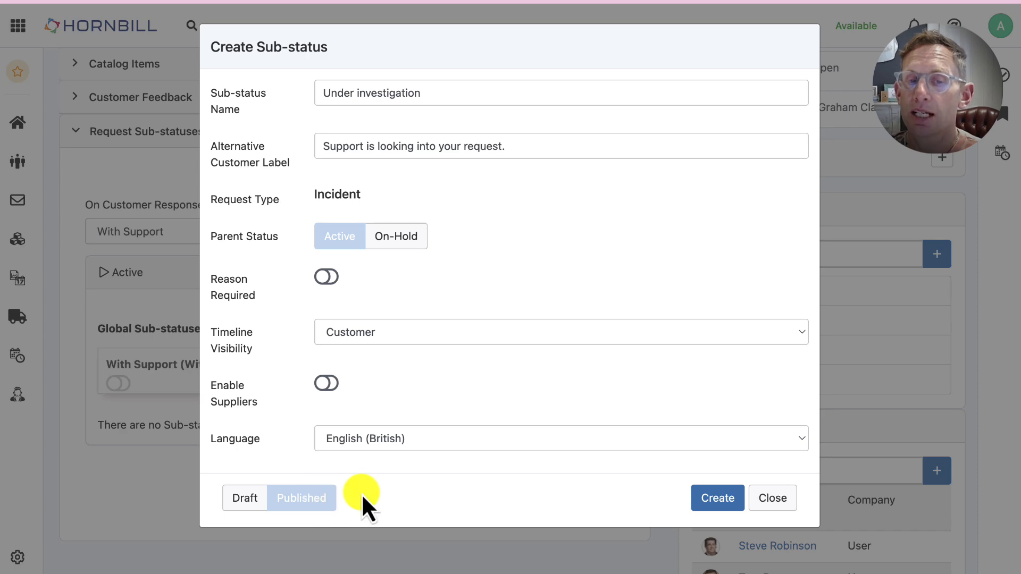
click(717, 498)
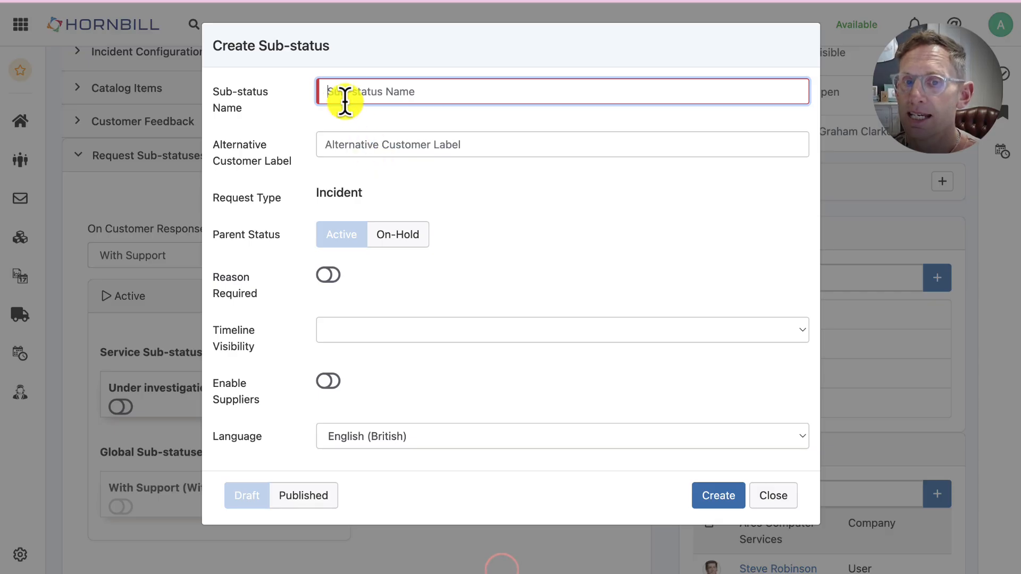
Start another Incident sub-status named "Pending Customer Input" with the alternative customer label "We require more details from you."
click(339, 84)
text(Pending)
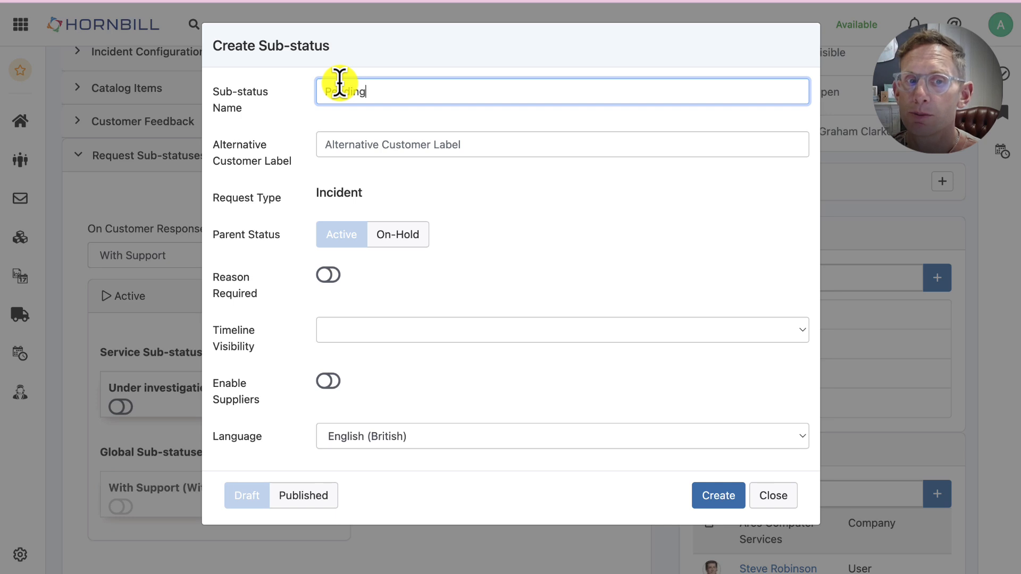
text( Custome)
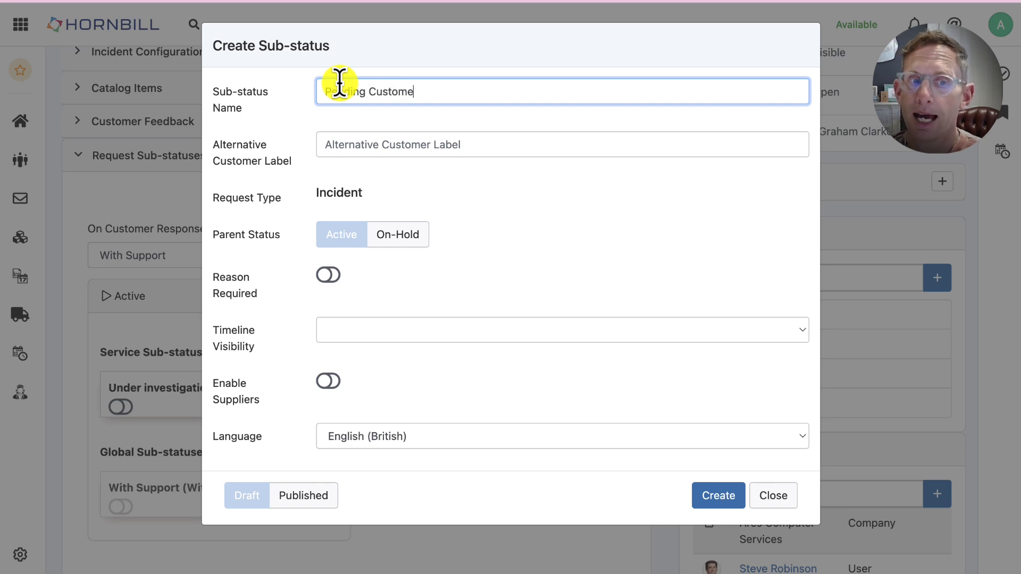
text(r Input)
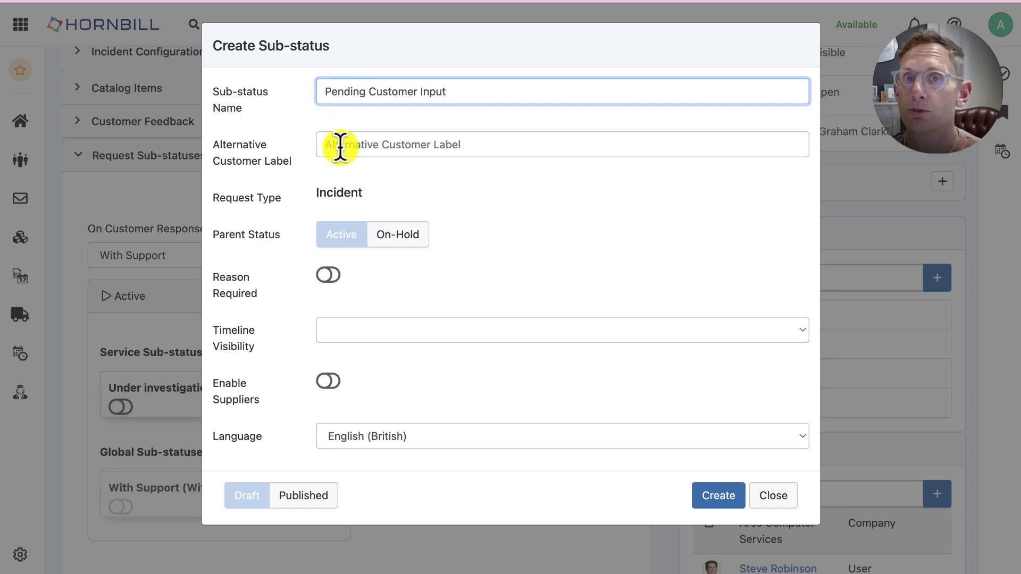
click(343, 148)
text(We require more details from you.)
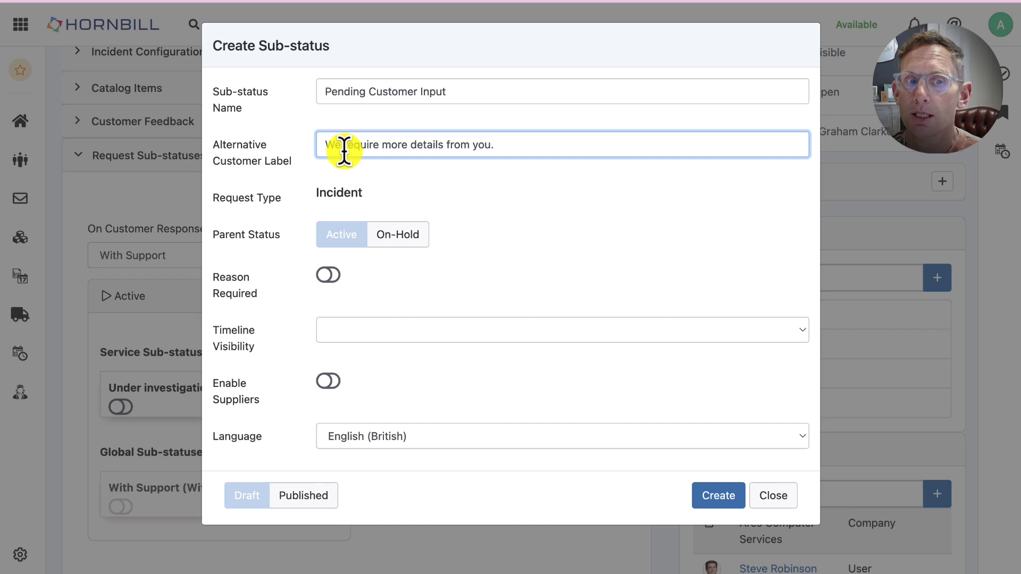
click(540, 184)
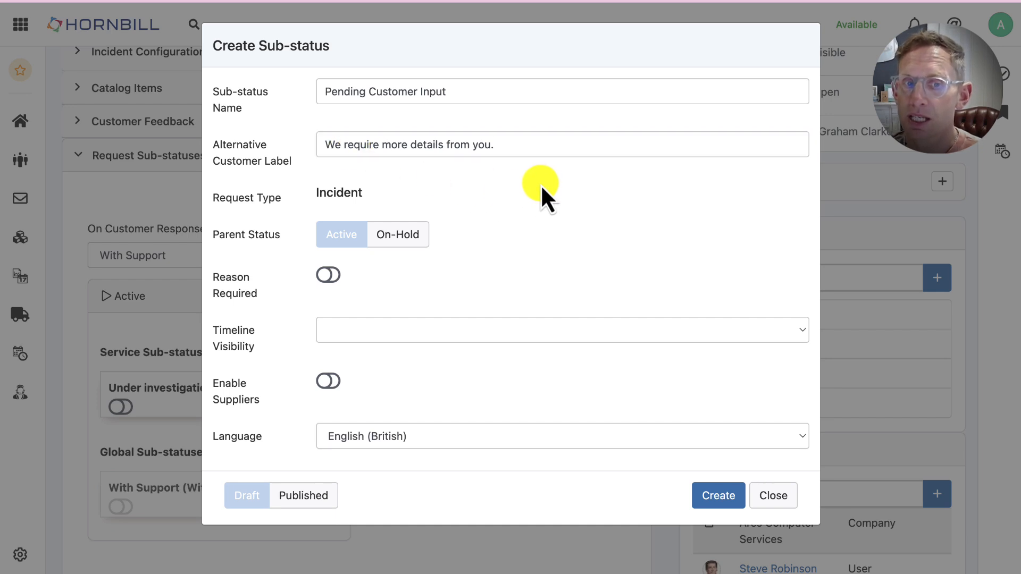
Set the new sub-status's parent status to On-Hold and its timeline visibility to Customer
click(400, 235)
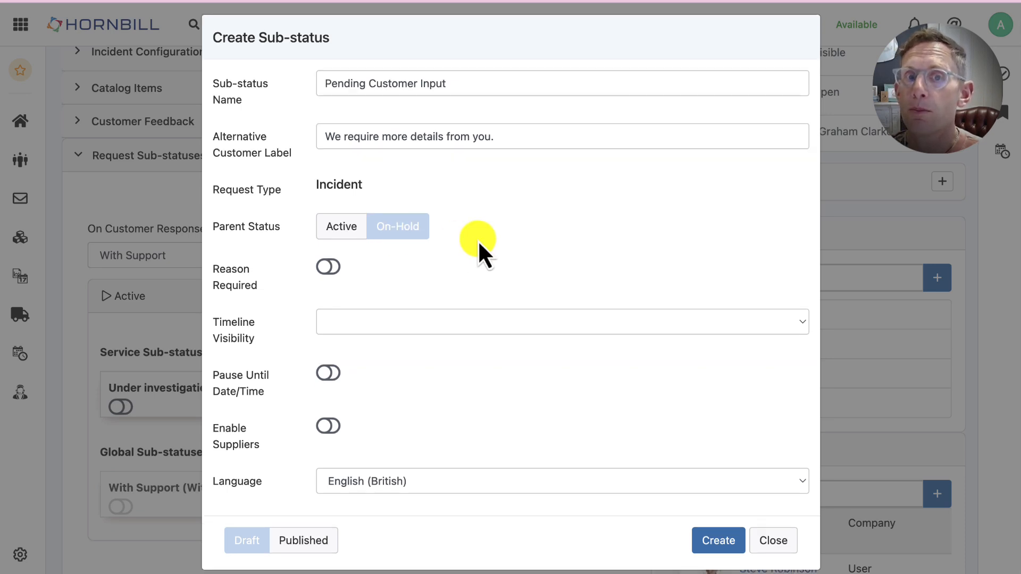
click(486, 320)
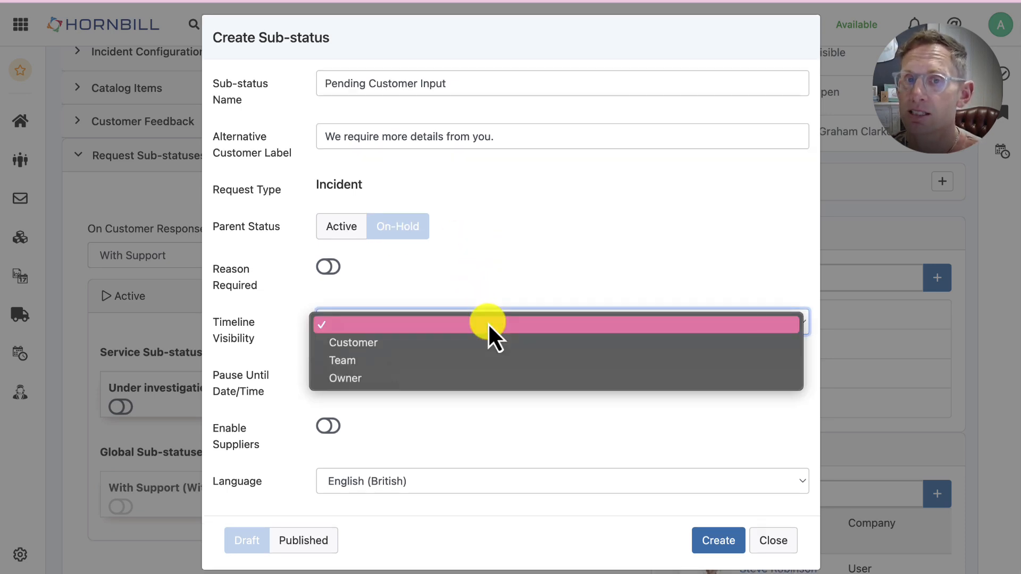
click(392, 341)
click(396, 519)
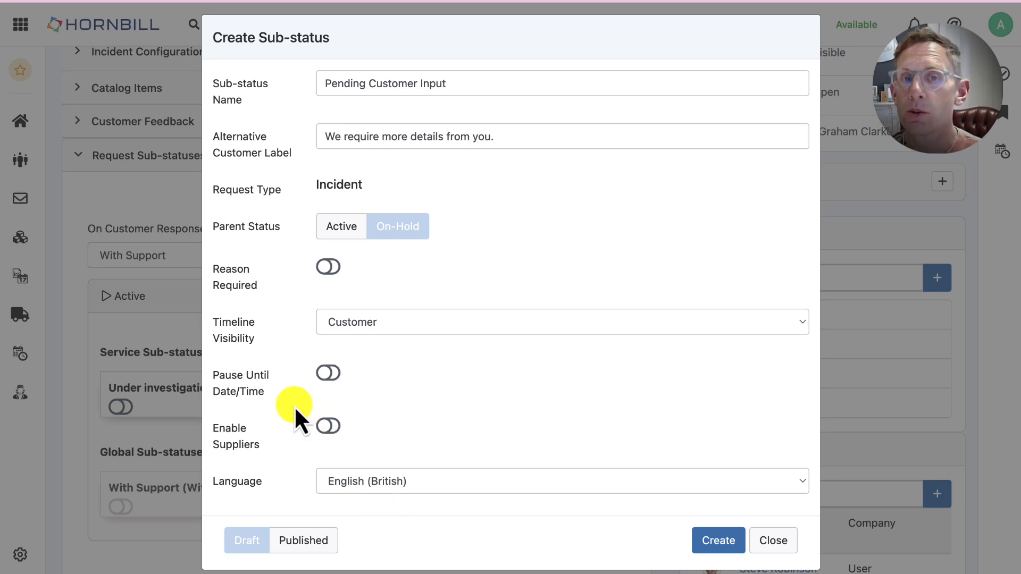
drag(265, 396, 212, 372)
click(397, 375)
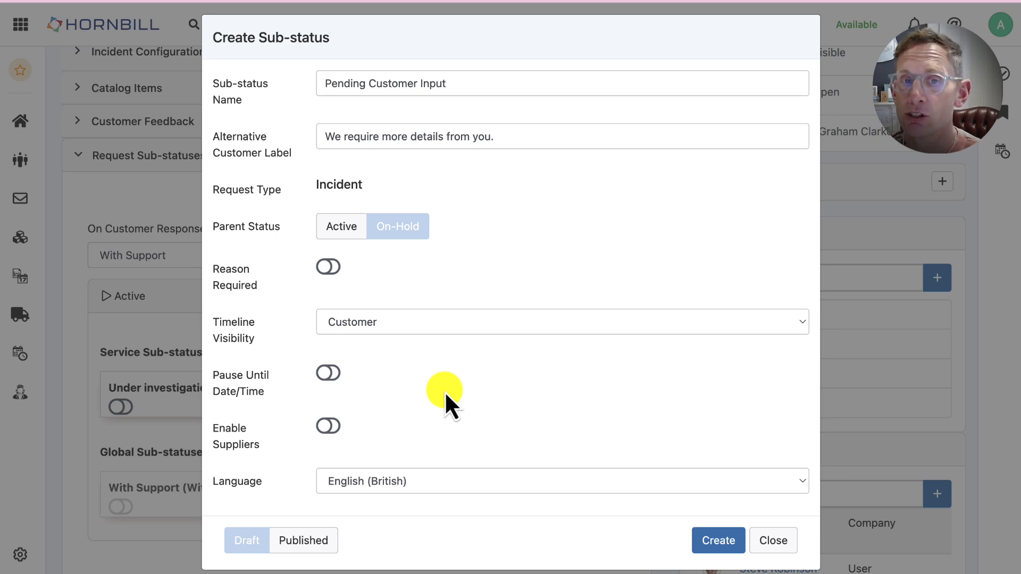
click(328, 372)
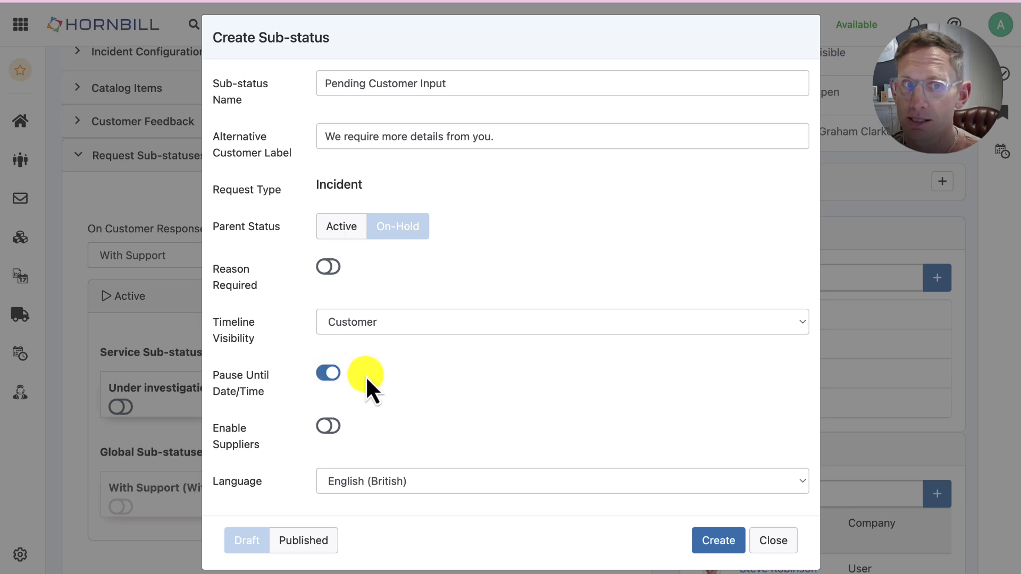
click(328, 373)
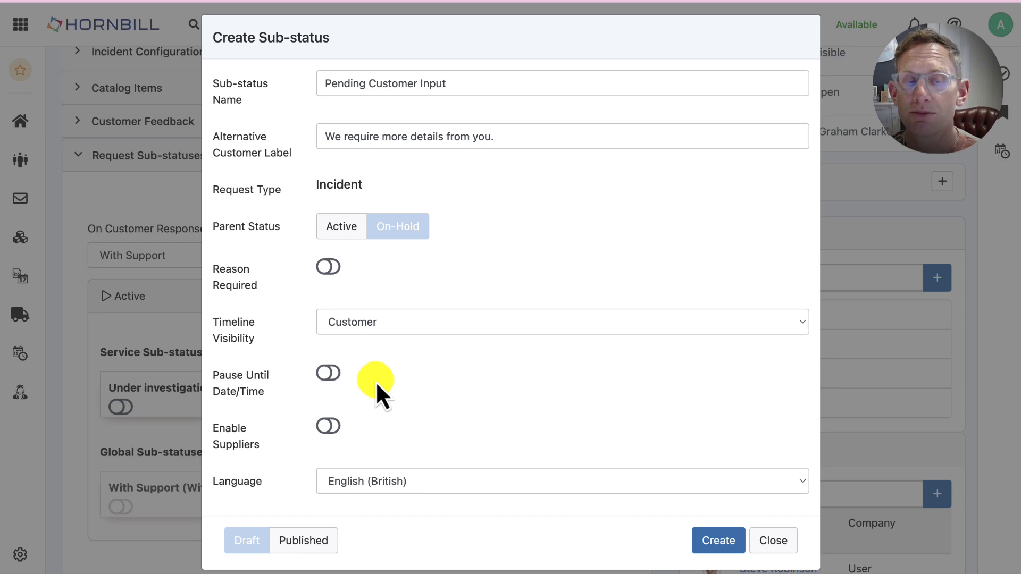
Create the Pending Customer Input sub-status as Published
click(314, 542)
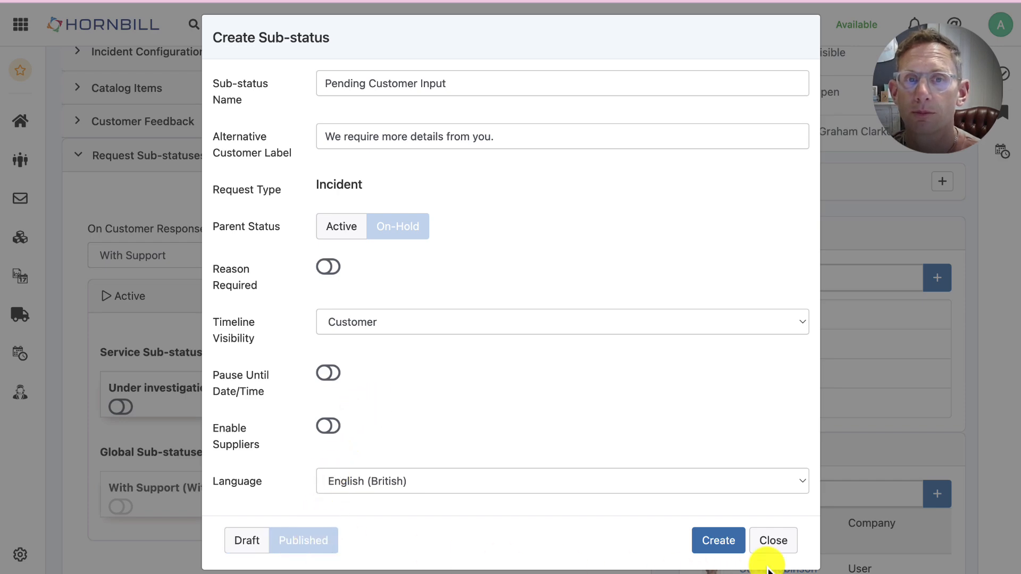
click(719, 540)
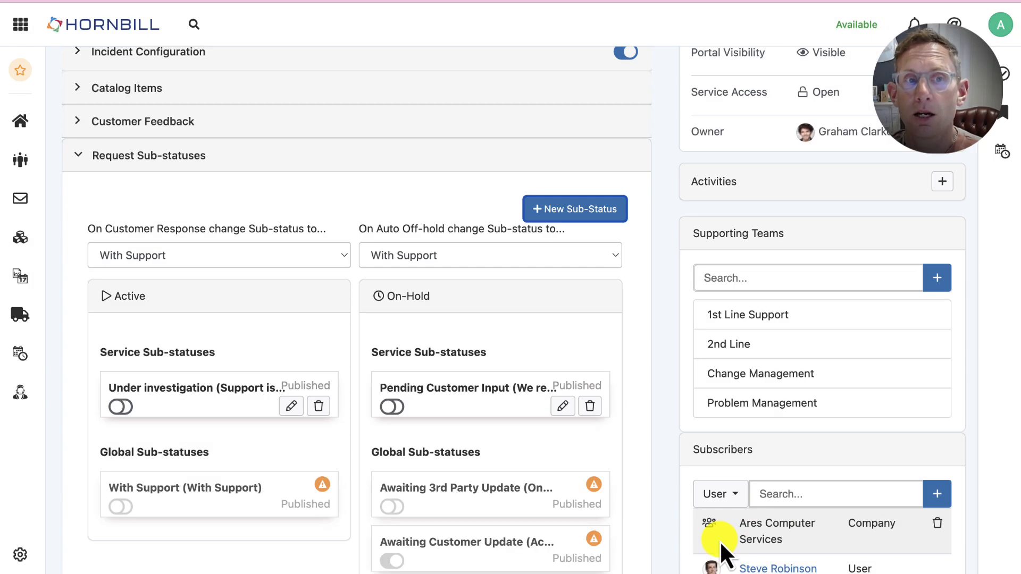
Allow the Pending Customer Input sub-status to change automatically based on customer responses
scroll(343, 539, down, 3)
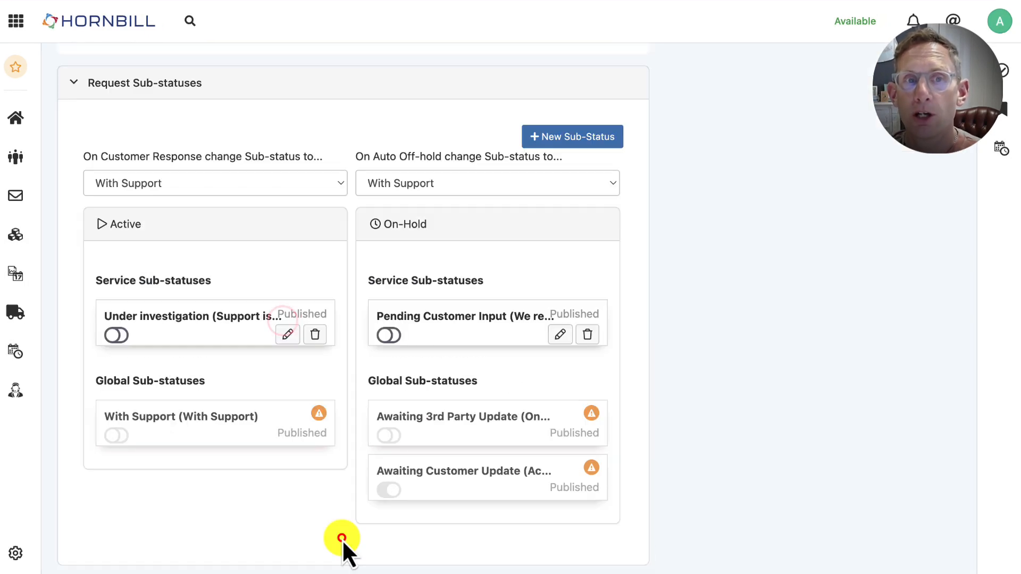
click(396, 334)
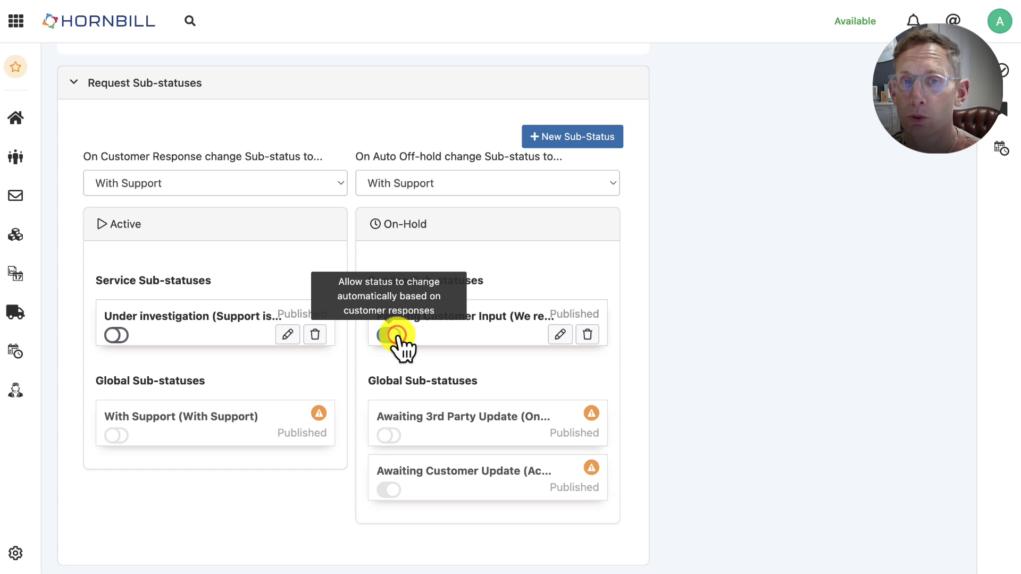
Set the sub-status of the incident about connecting a laptop to a monitor to Pending Customer Input
click(282, 186)
click(238, 166)
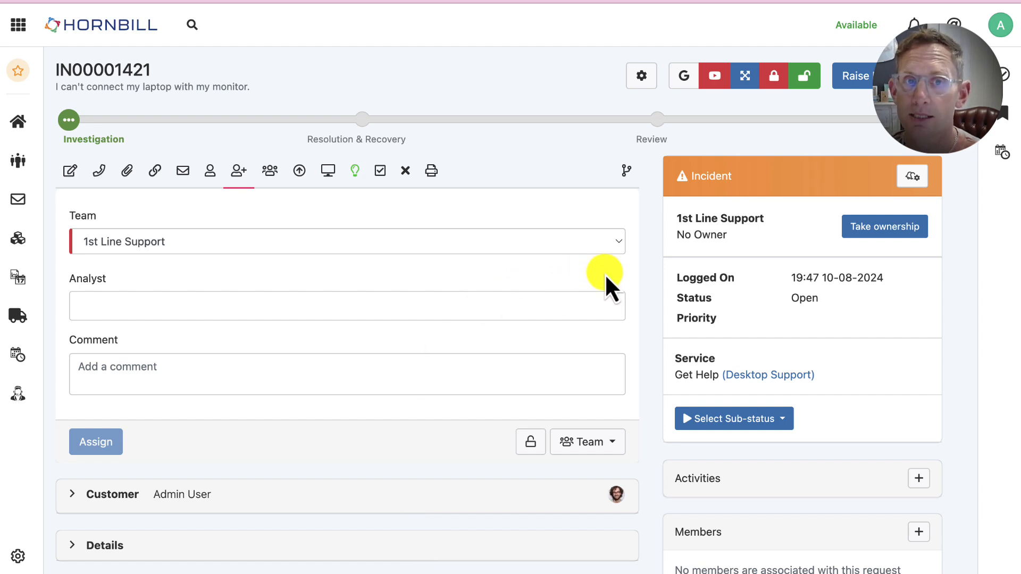
mouse_move(547, 125)
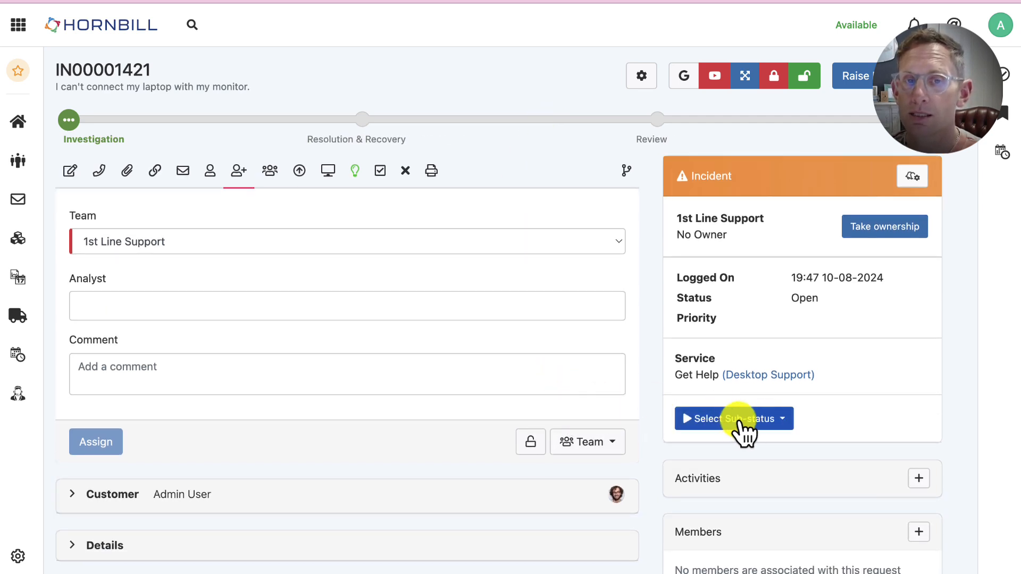
click(743, 430)
scroll(801, 505, down, 2)
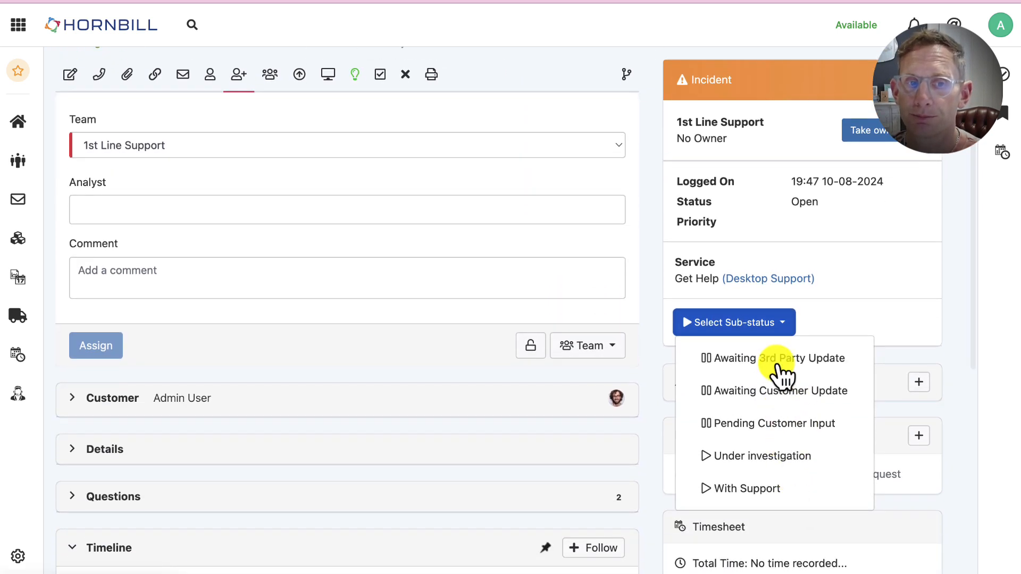
click(781, 423)
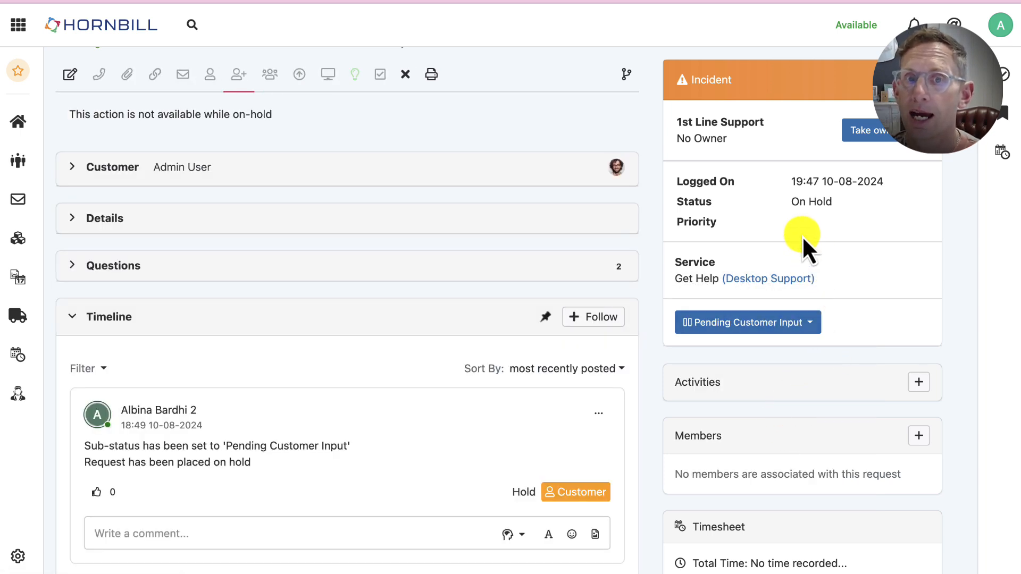
drag(800, 202, 868, 210)
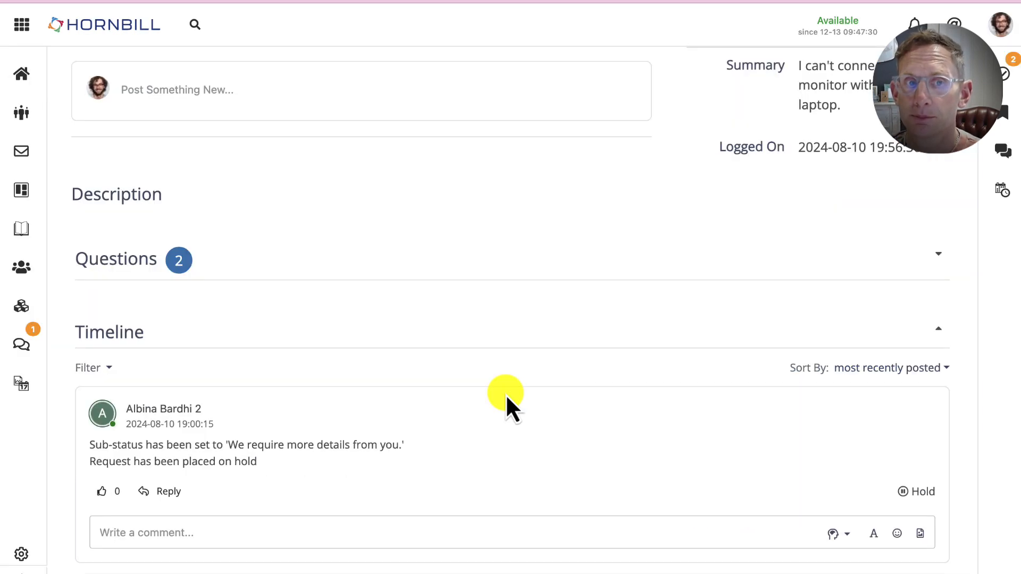
Examine the sub-status change entry in the timeline of the customer's view of the request
scroll(506, 394, up, 1)
scroll(506, 394, down, 2)
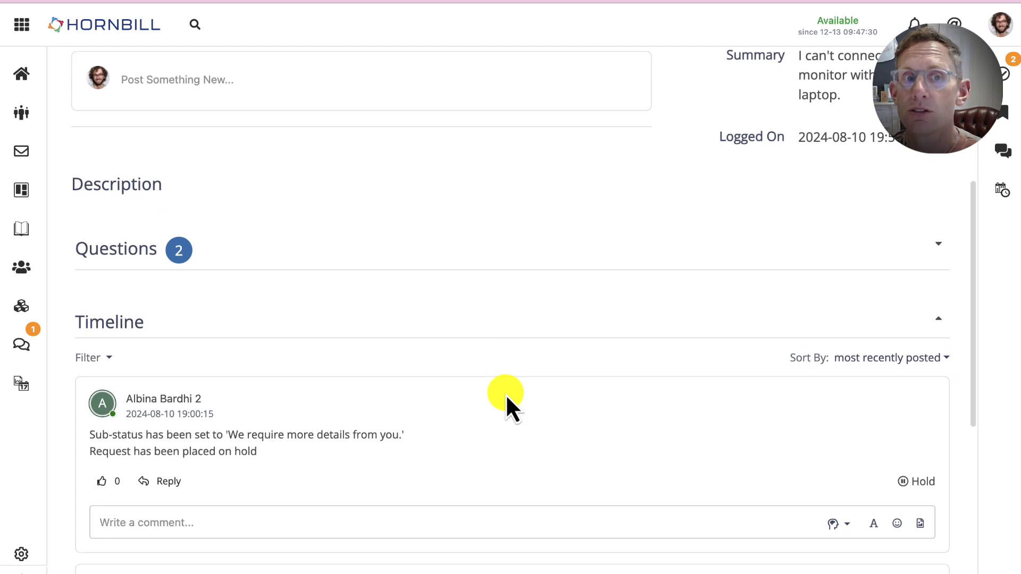
scroll(506, 394, down, 1)
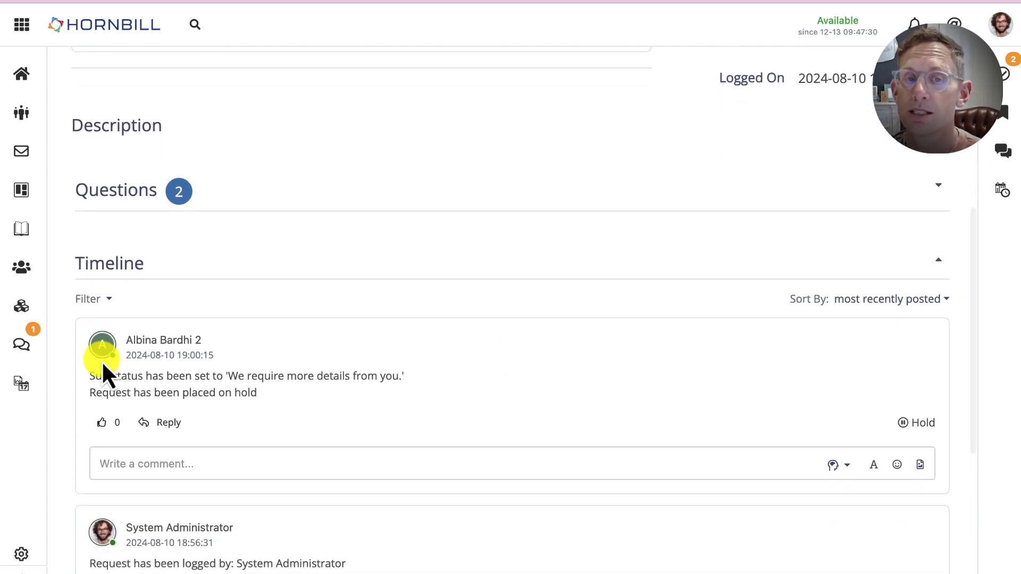
triple_click(284, 374)
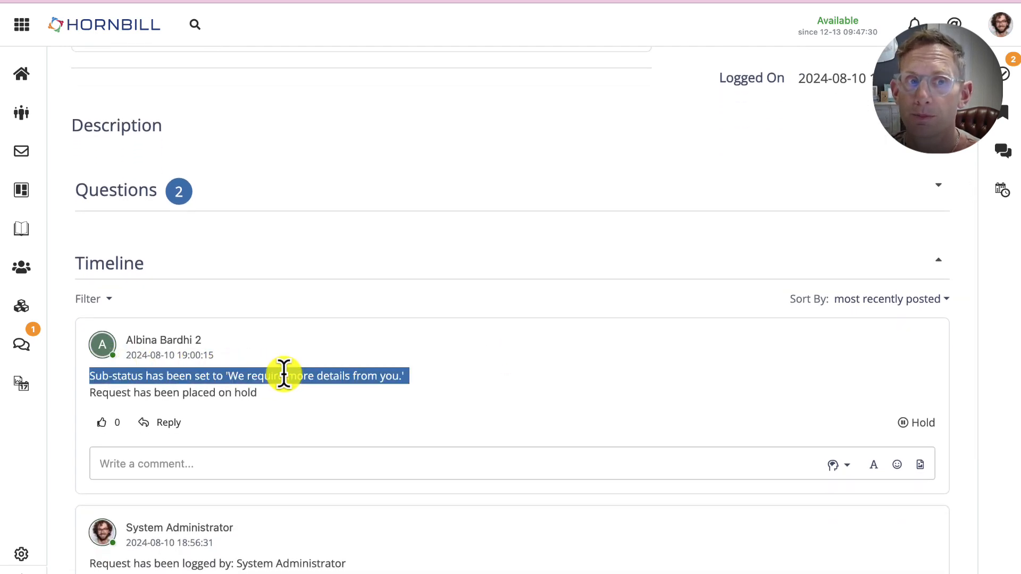
click(428, 377)
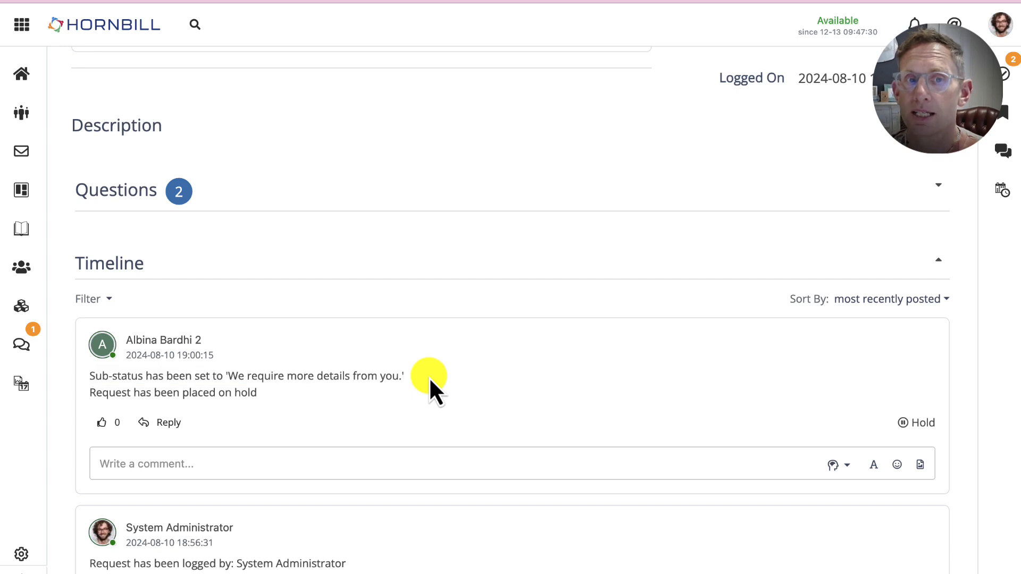
scroll(428, 376, down, 1)
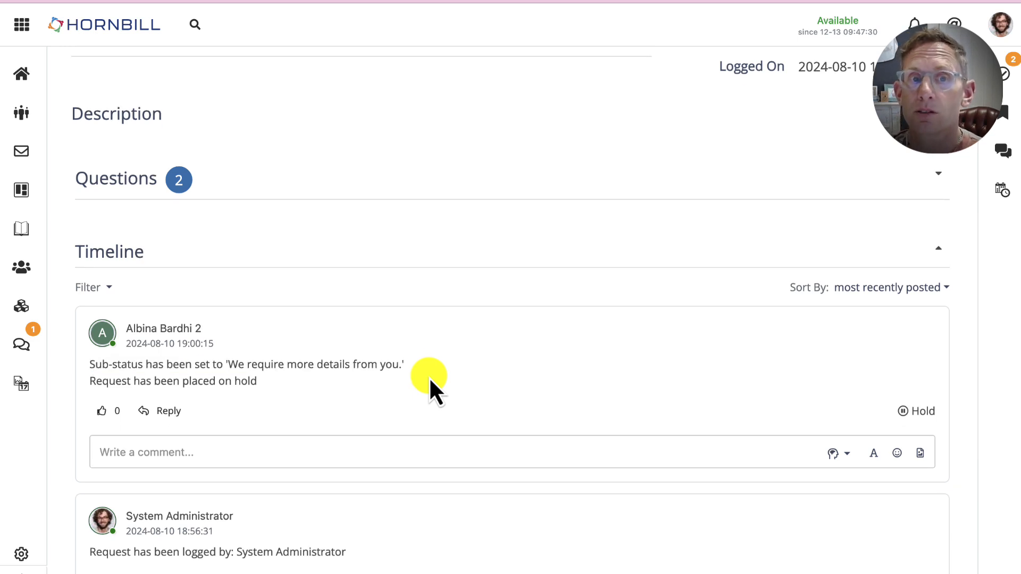
Post the update "I tried connecting it with an HDMI cable." on the request as the customer
scroll(428, 377, up, 3)
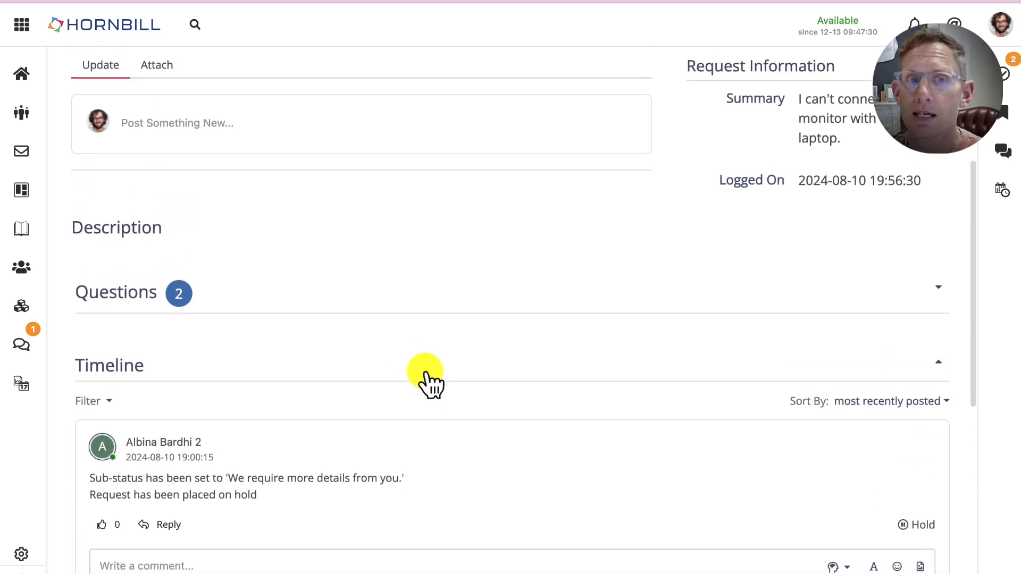
click(152, 118)
text(I tried connecting it with an HDMI cable.)
click(129, 175)
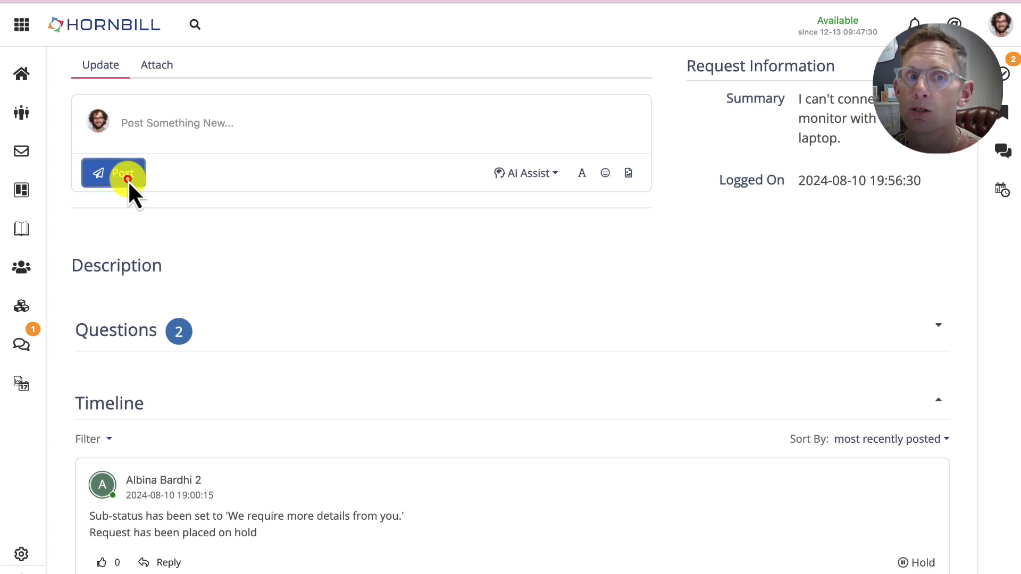